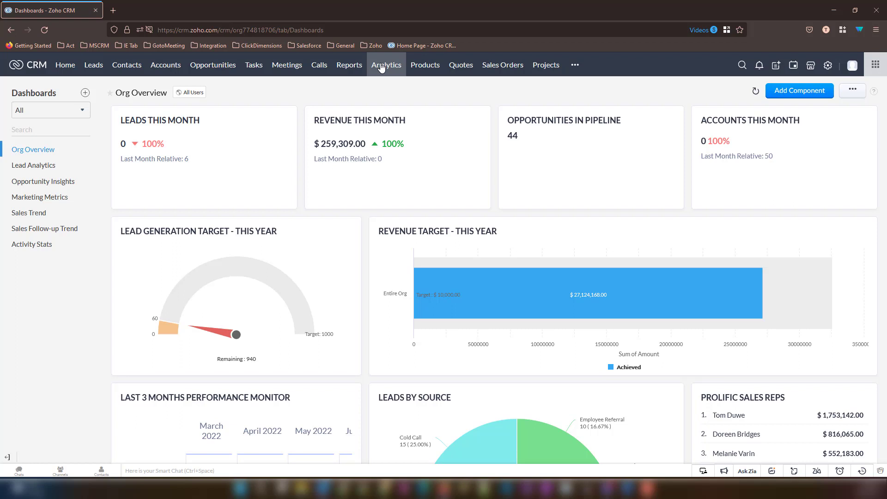
Enter 'Sales Manager' as the new dashboard's name.
left_click(85, 93)
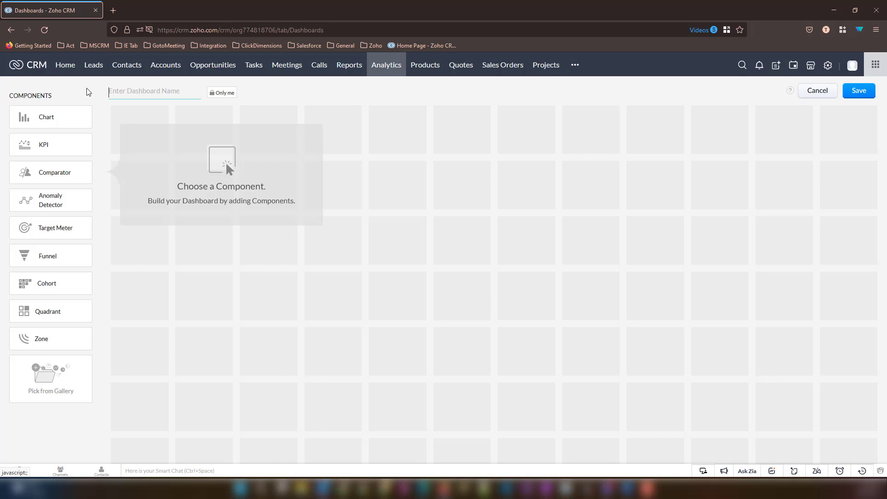
type("Sale")
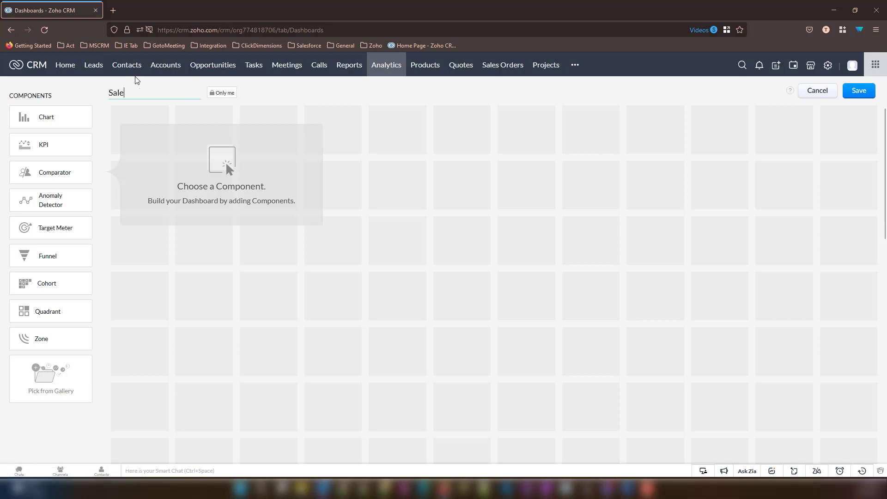
type("s Manager")
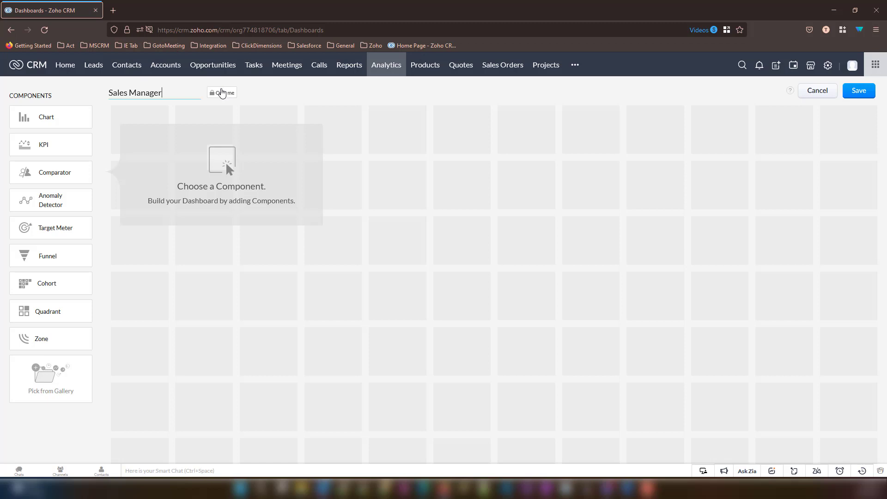
Change the dashboard sharing from Only me to All Users.
left_click(222, 94)
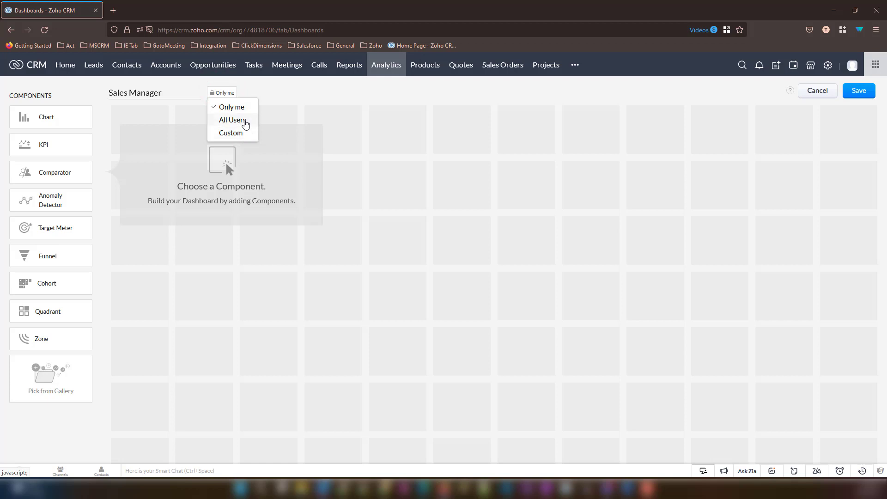
left_click(233, 120)
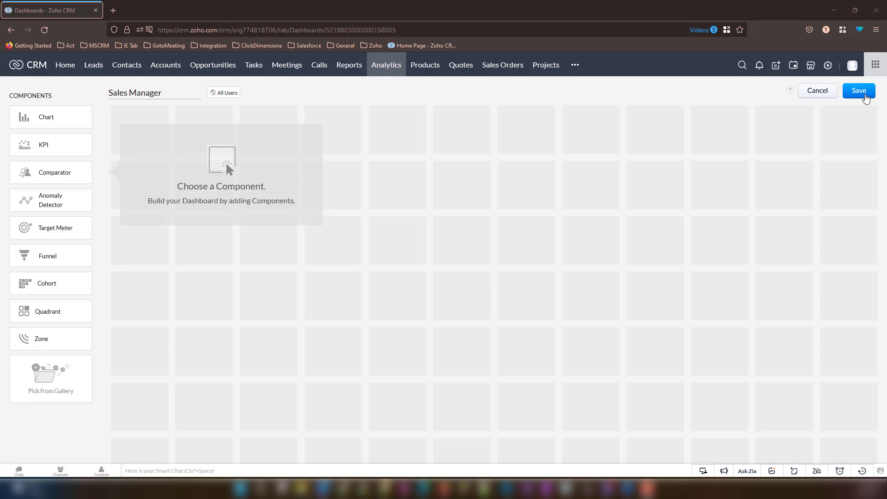
Save the empty Sales Manager dashboard.
left_click(859, 91)
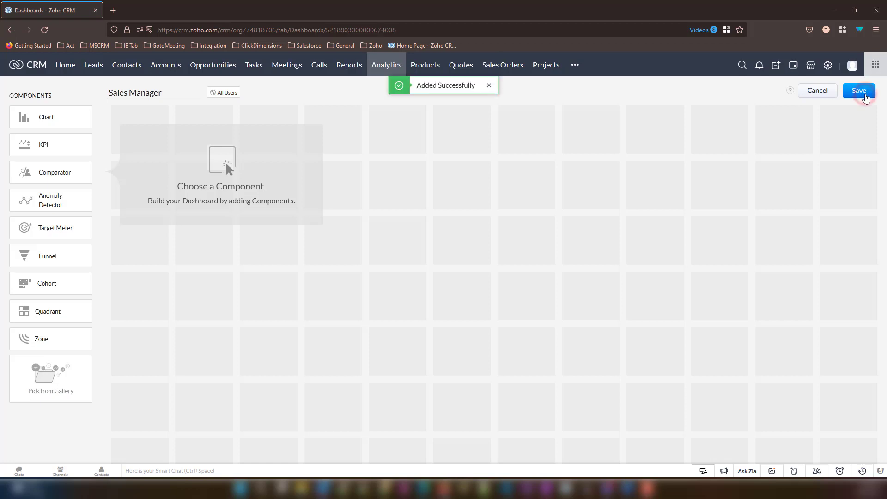